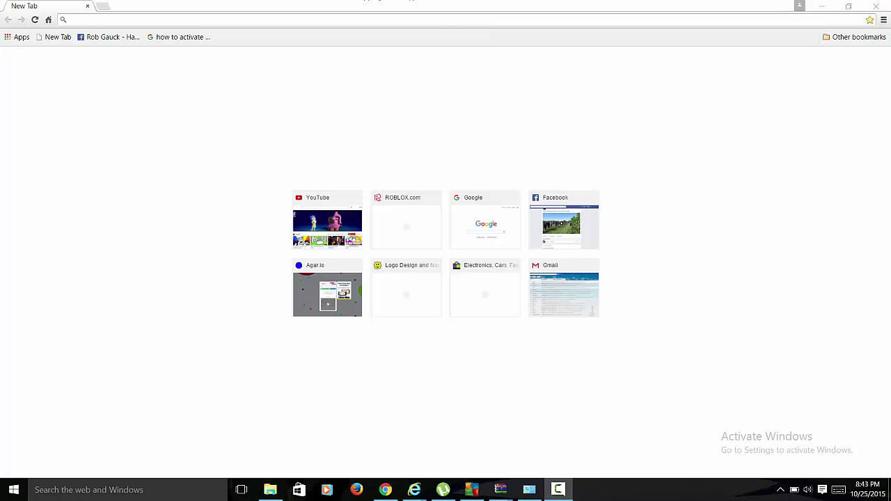
# Load google.com in the new tab from the address bar.
pyautogui.click(445, 21)
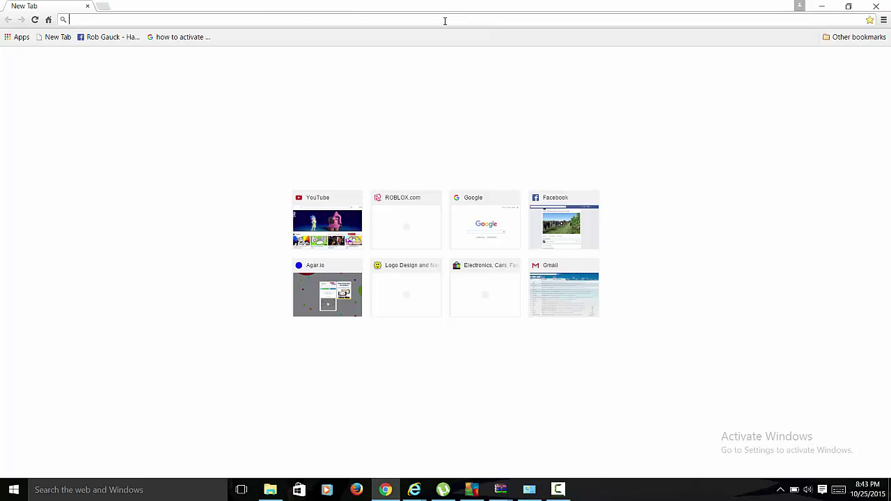
pyautogui.write('go')
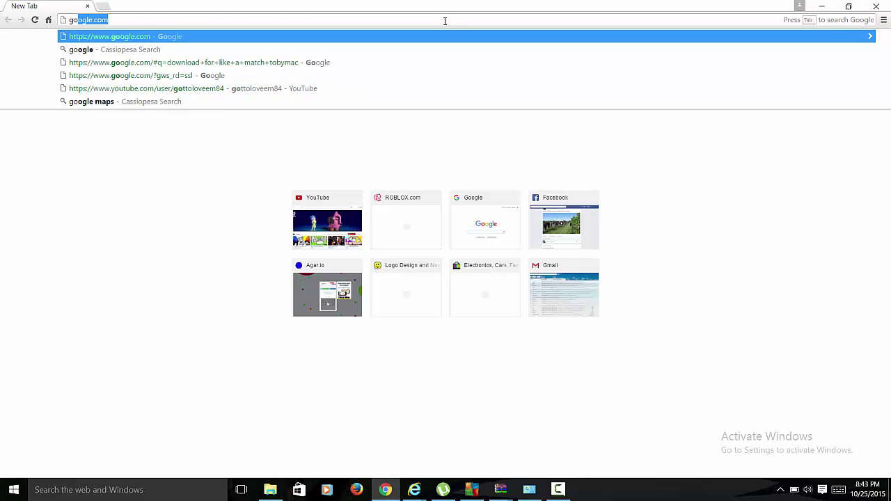
pyautogui.press('Return')
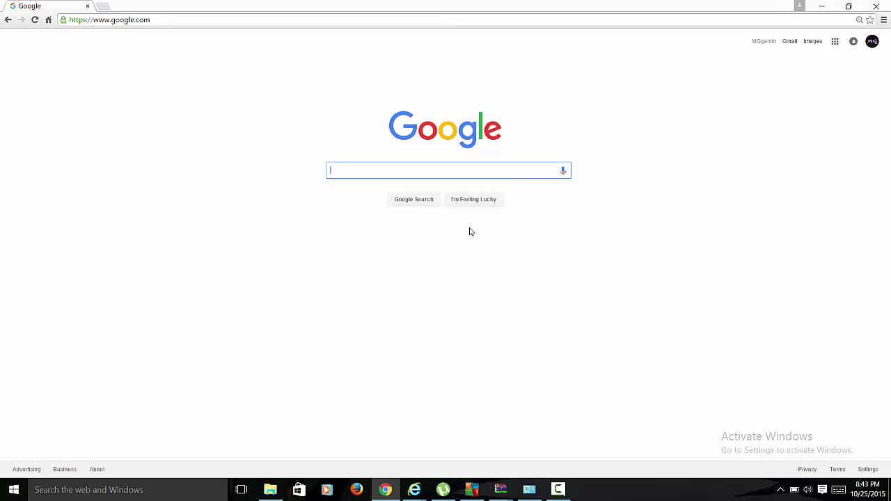
# Search Google for 'minecraft skin' to reach the MinecraftSkins.net gallery.
pyautogui.write('mine')
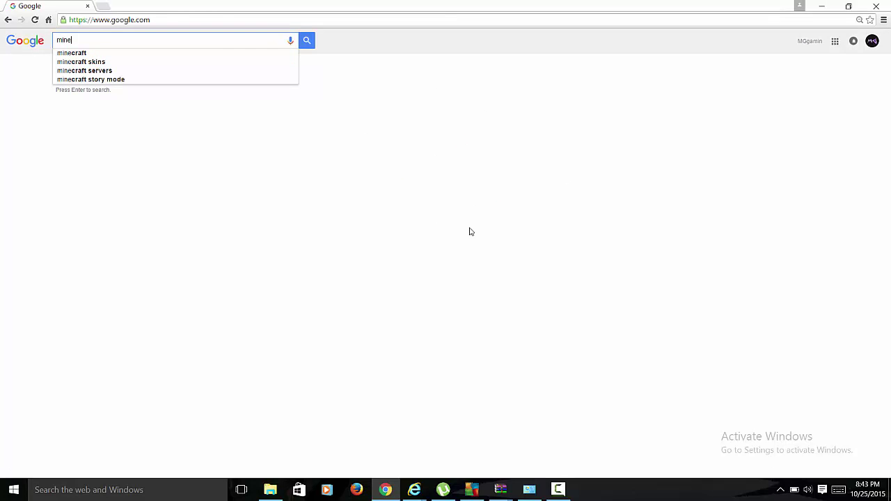
pyautogui.write('craft ')
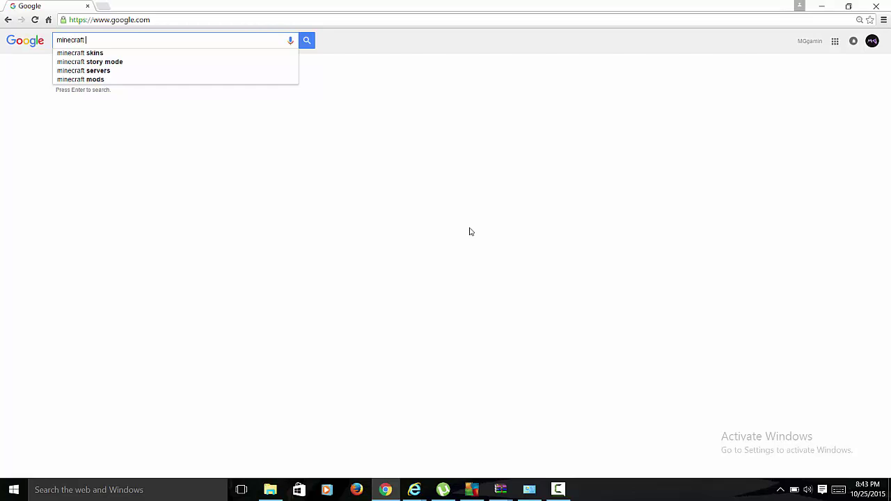
pyautogui.write('skins')
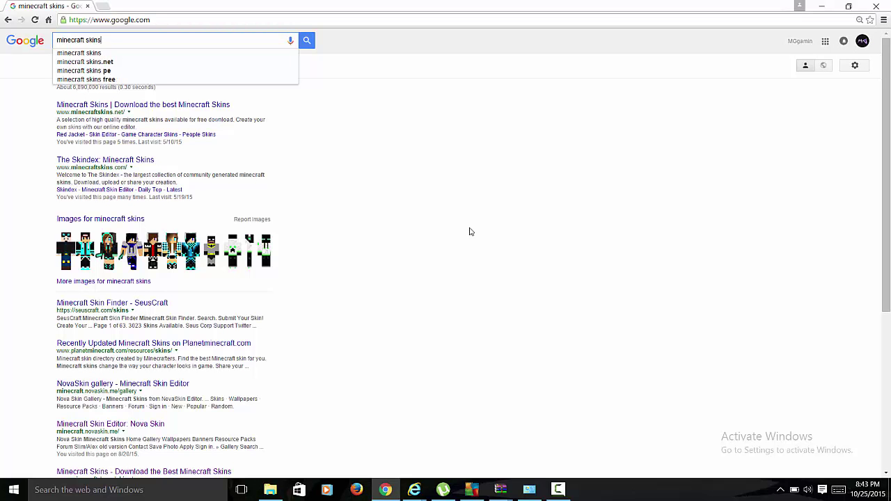
pyautogui.press('Return')
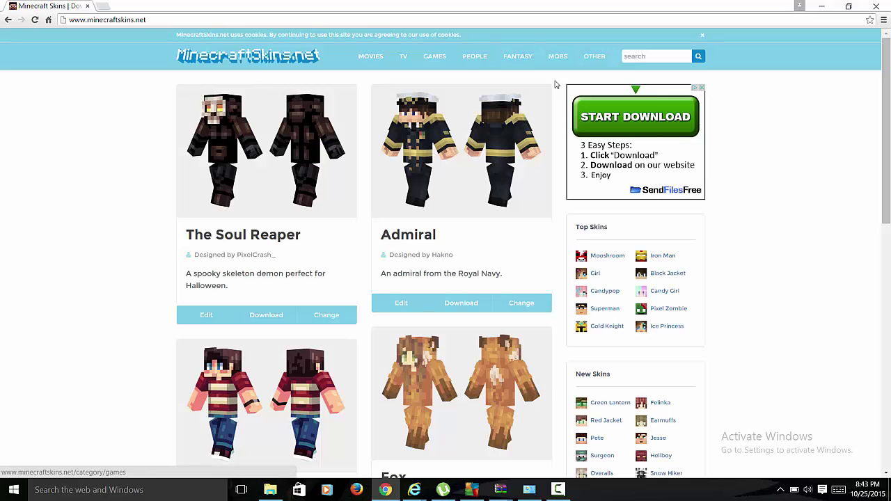
# Browse the People and Games categories and the Jesse skin, ending back on People Skins.
pyautogui.click(478, 59)
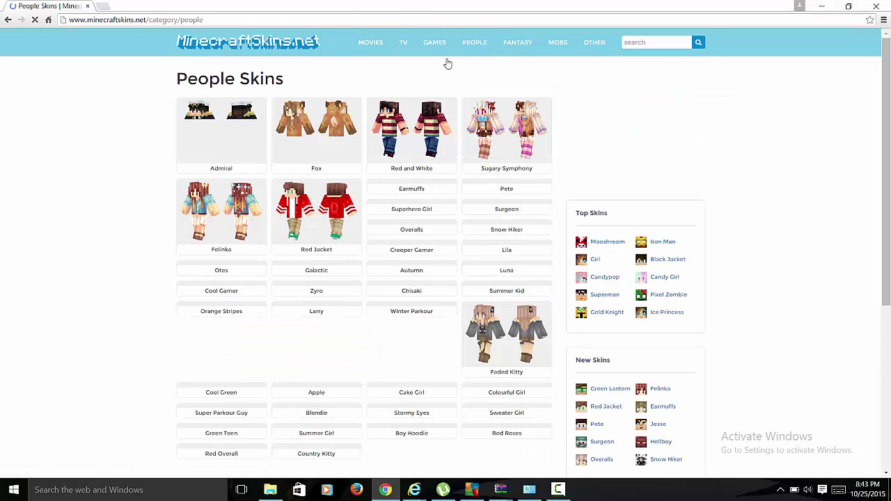
pyautogui.click(437, 54)
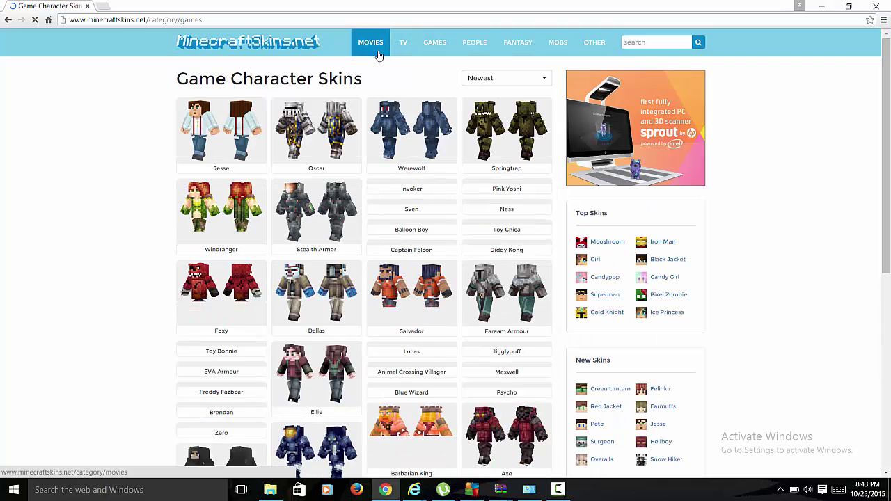
pyautogui.click(234, 134)
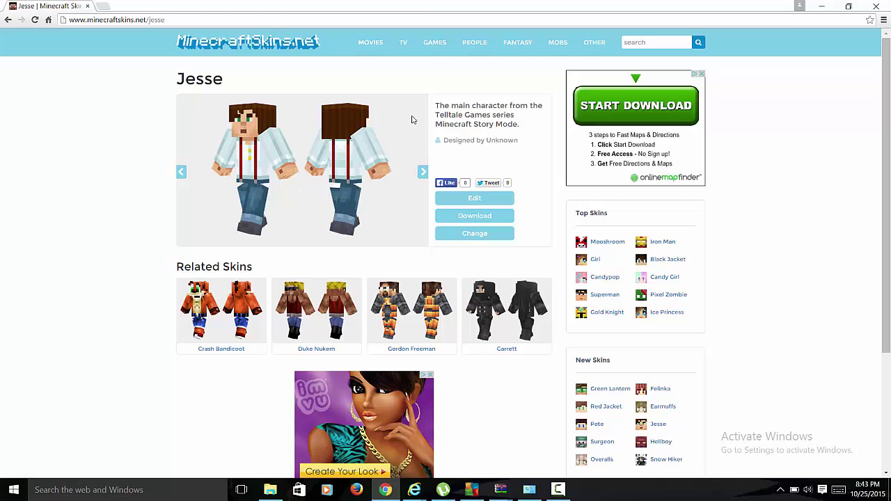
pyautogui.click(483, 49)
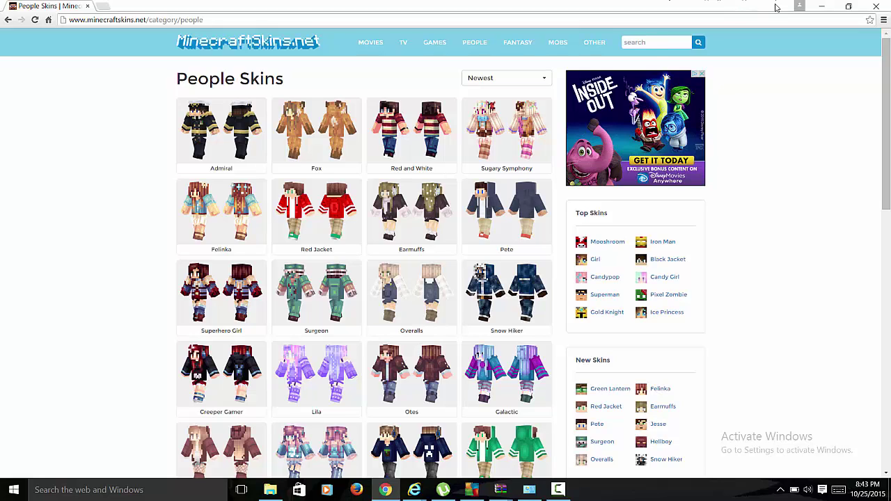
# Sort People skins by Popular and open the Blonde Teenager skin page.
pyautogui.click(500, 79)
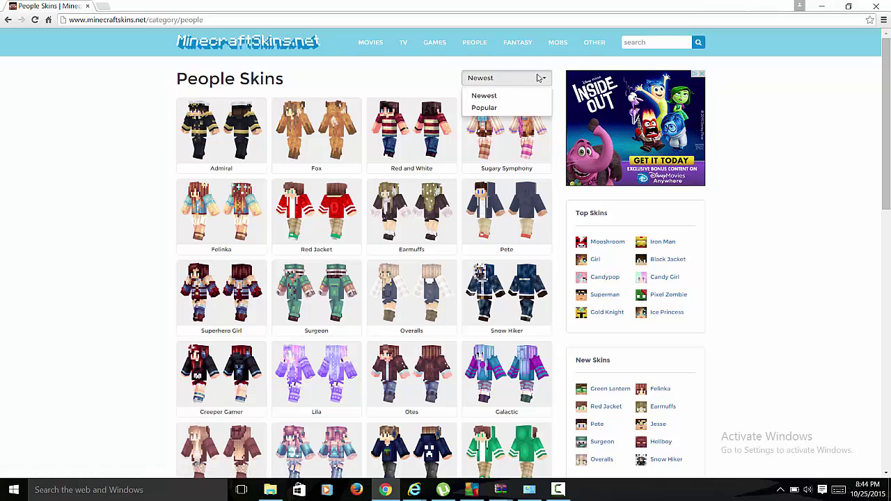
pyautogui.click(514, 108)
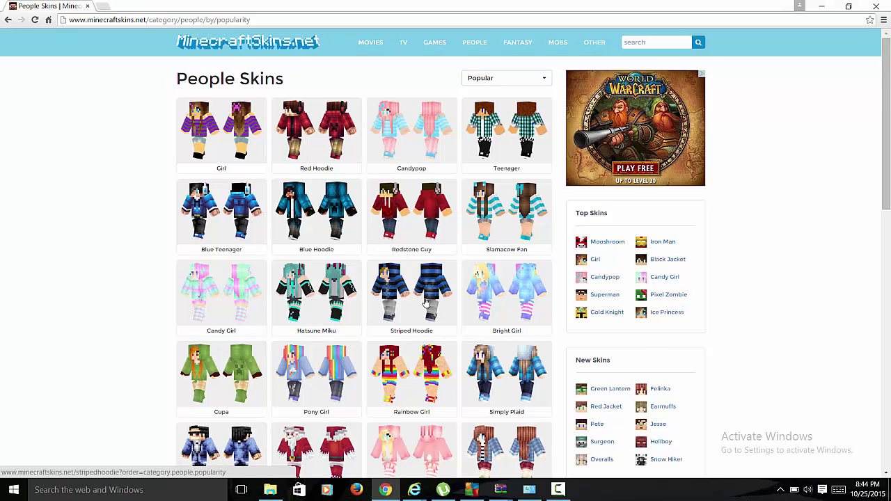
pyautogui.scroll(-2, 428, 301)
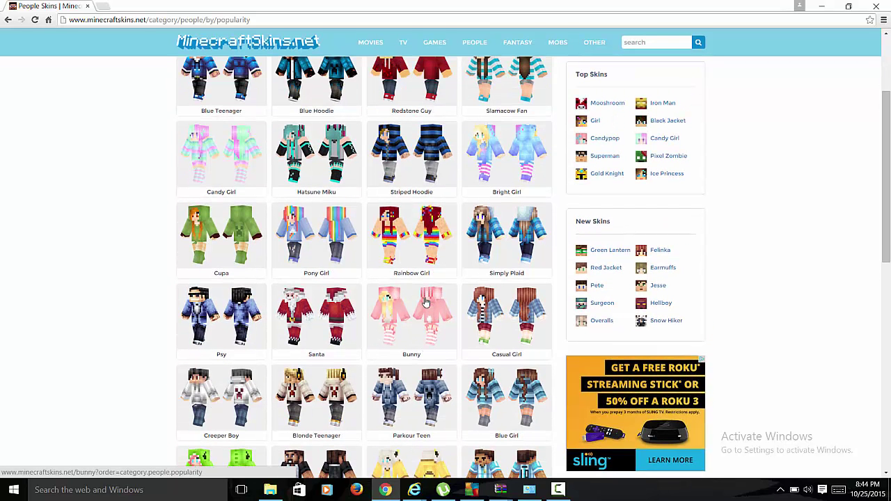
pyautogui.click(323, 431)
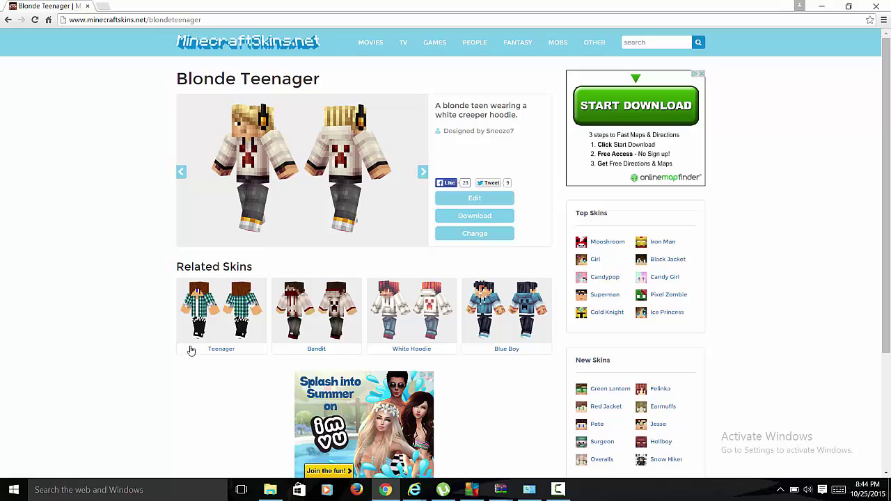
# Load Blonde Teenager in the Skin Editor, undo the stray blue head pixels, and face the model front.
pyautogui.click(512, 198)
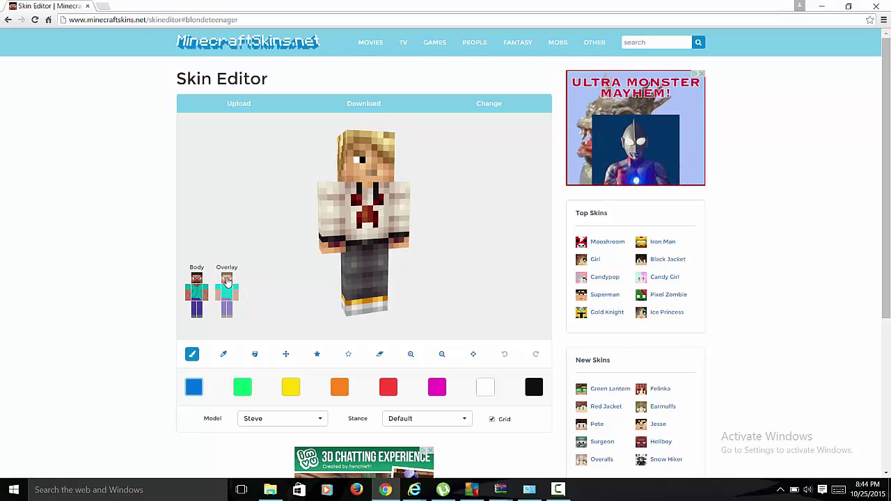
pyautogui.moveTo(415, 195)
pyautogui.mouseDown()
pyautogui.moveTo(379, 174)
pyautogui.moveTo(377, 158)
pyautogui.moveTo(360, 148)
pyautogui.moveTo(388, 166)
pyautogui.mouseUp()
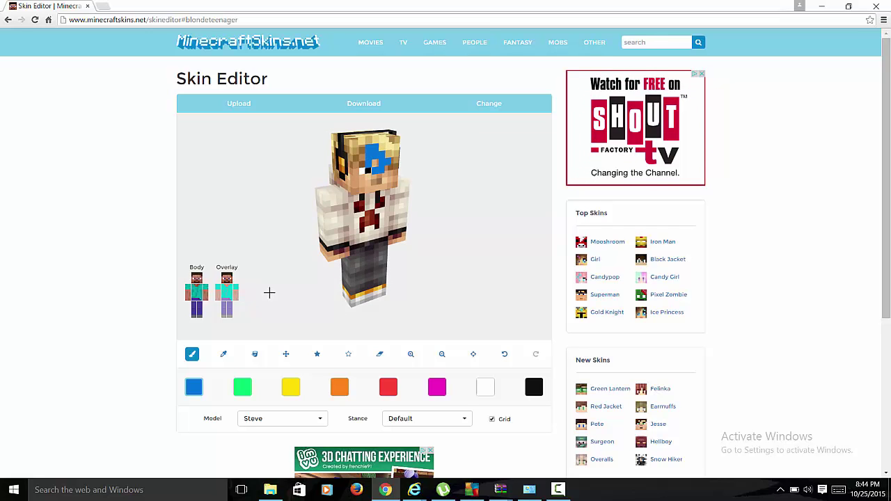
pyautogui.click(229, 280)
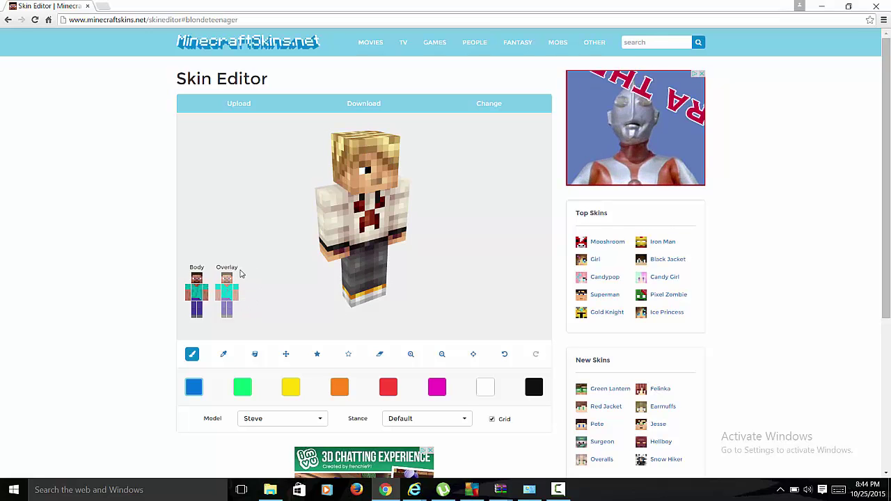
pyautogui.moveTo(508, 174); pyautogui.dragTo(493, 200)
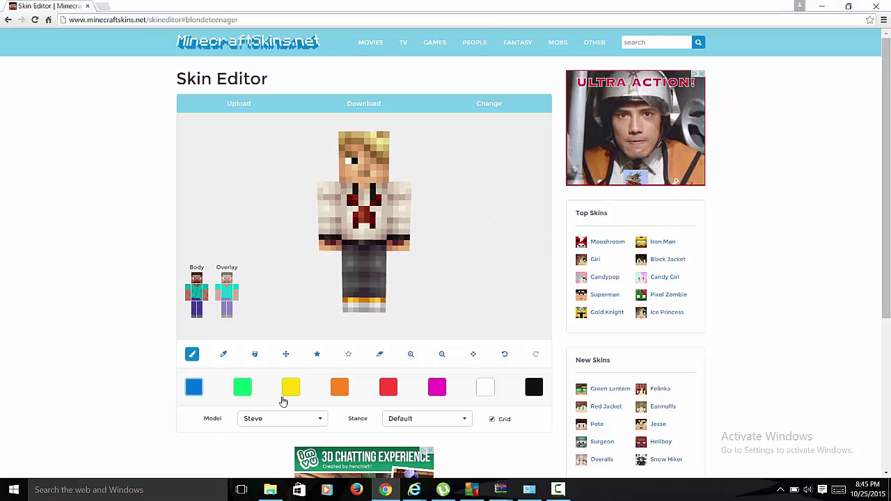
# Paint a yellow creeper face over the red tie on the shirt's chest.
pyautogui.click(291, 387)
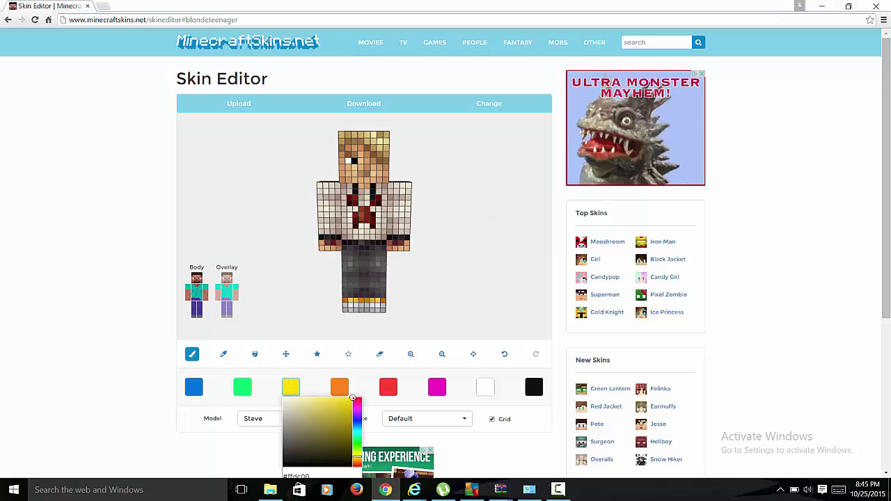
pyautogui.moveTo(358, 224); pyautogui.dragTo(354, 211)
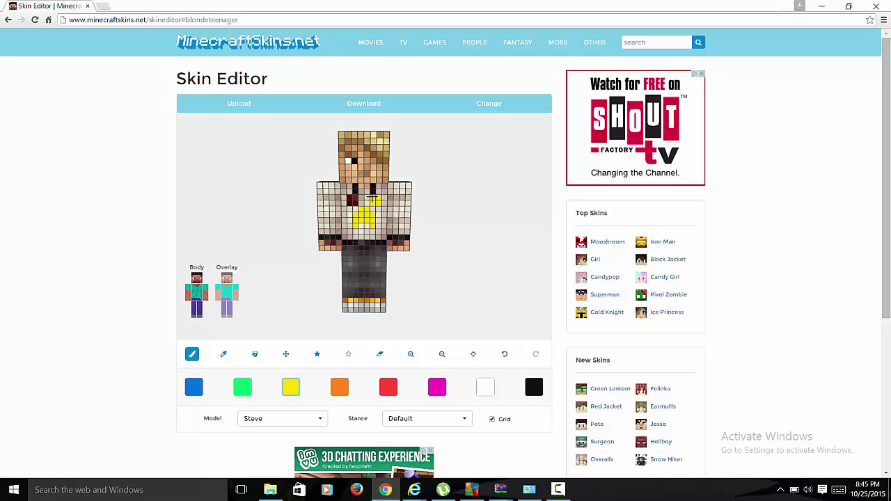
pyautogui.moveTo(373, 199); pyautogui.dragTo(400, 220)
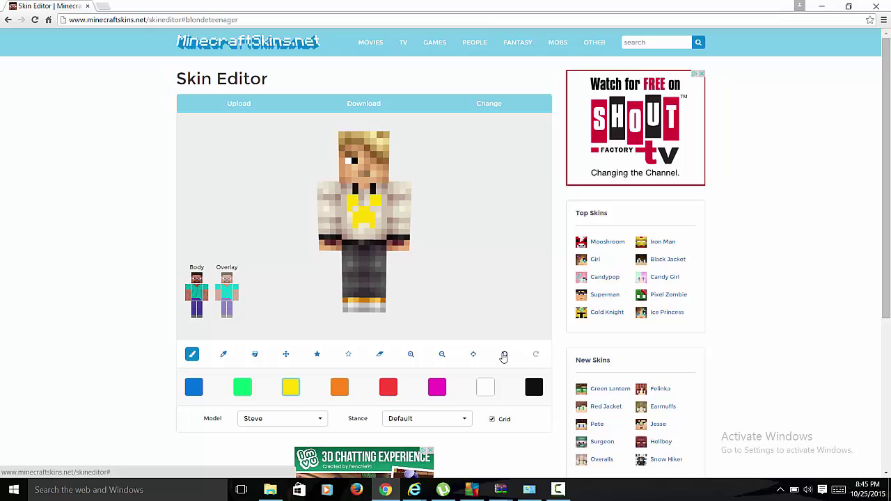
# Undo four yellow chest strokes, repaint one yellow chest pixel, and rotate to review.
pyautogui.click(504, 355)
pyautogui.click(504, 356)
pyautogui.click(505, 358)
pyautogui.click(504, 362)
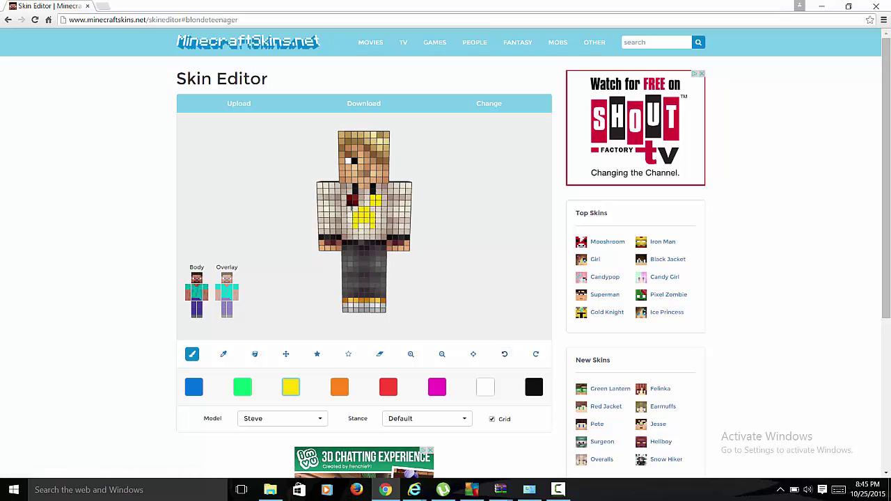
pyautogui.click(349, 203)
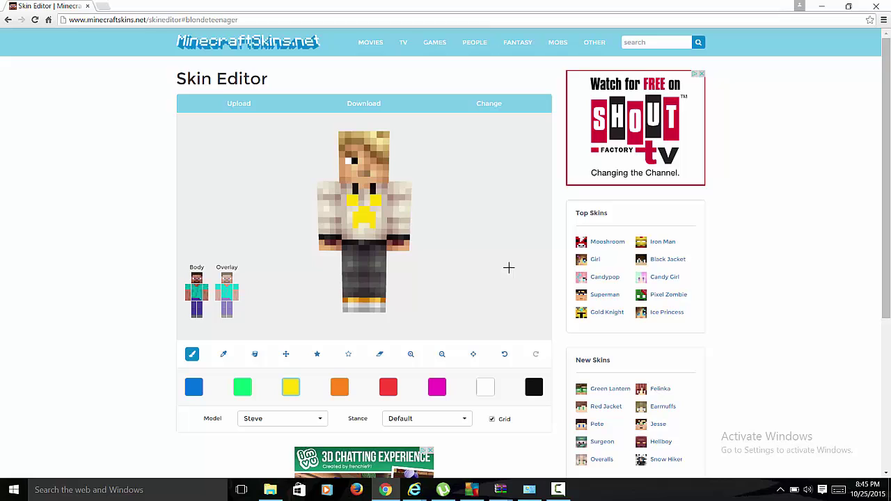
pyautogui.moveTo(476, 235); pyautogui.dragTo(373, 233)
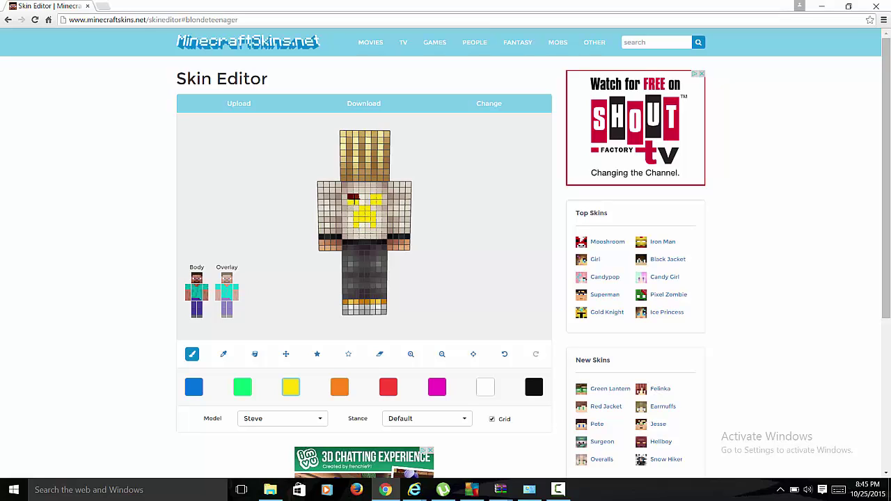
pyautogui.moveTo(483, 213); pyautogui.dragTo(373, 161)
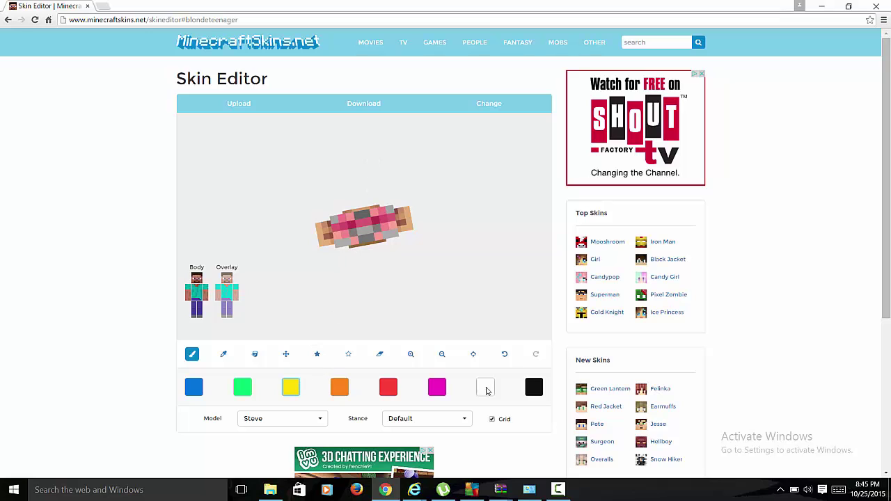
# Paint two rows of near-black #111111 over the pink torso underside and orbit to review.
pyautogui.click(534, 388)
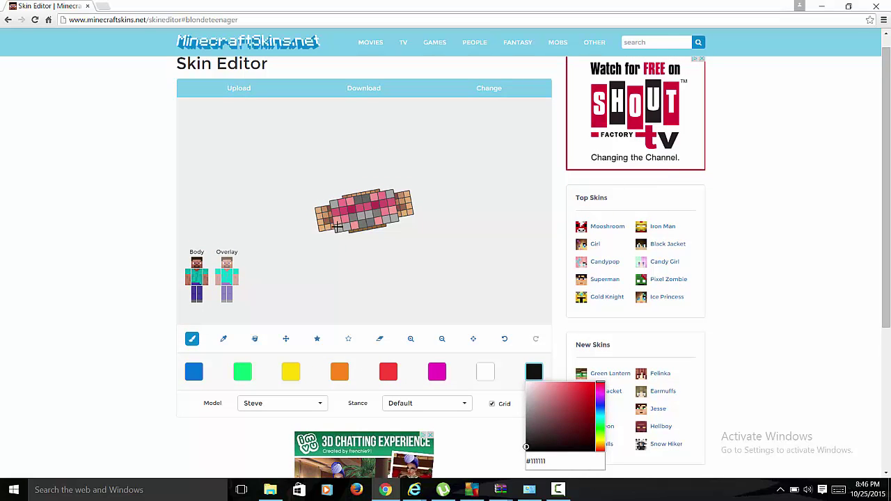
pyautogui.moveTo(339, 227)
pyautogui.mouseDown()
pyautogui.moveTo(394, 218)
pyautogui.moveTo(389, 9)
pyautogui.moveTo(366, 179)
pyautogui.mouseUp()
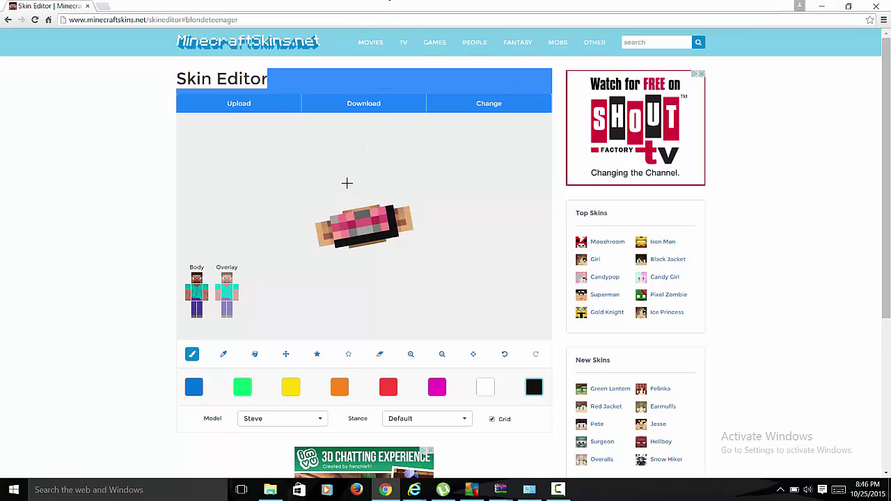
pyautogui.moveTo(384, 214)
pyautogui.mouseDown()
pyautogui.moveTo(348, 212)
pyautogui.moveTo(376, 213)
pyautogui.moveTo(331, 222)
pyautogui.moveTo(345, 237)
pyautogui.moveTo(387, 221)
pyautogui.moveTo(344, 225)
pyautogui.mouseUp()
pyautogui.click(442, 238)
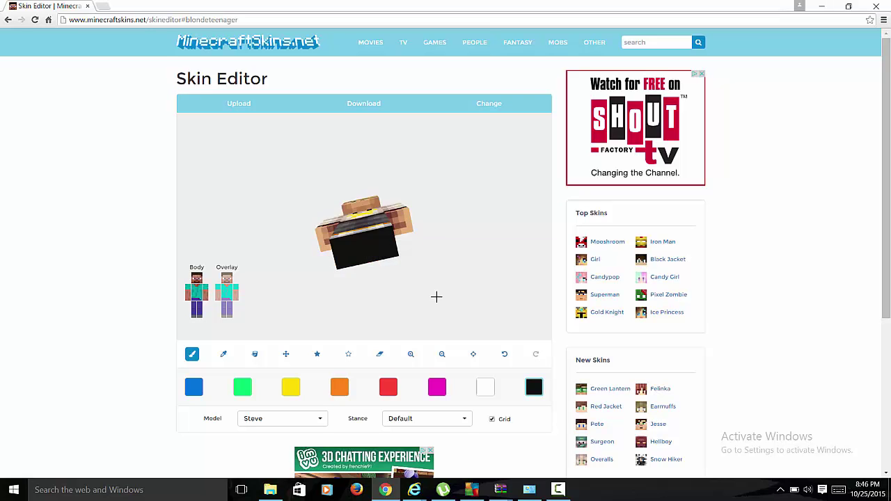
pyautogui.moveTo(437, 298); pyautogui.dragTo(447, 250)
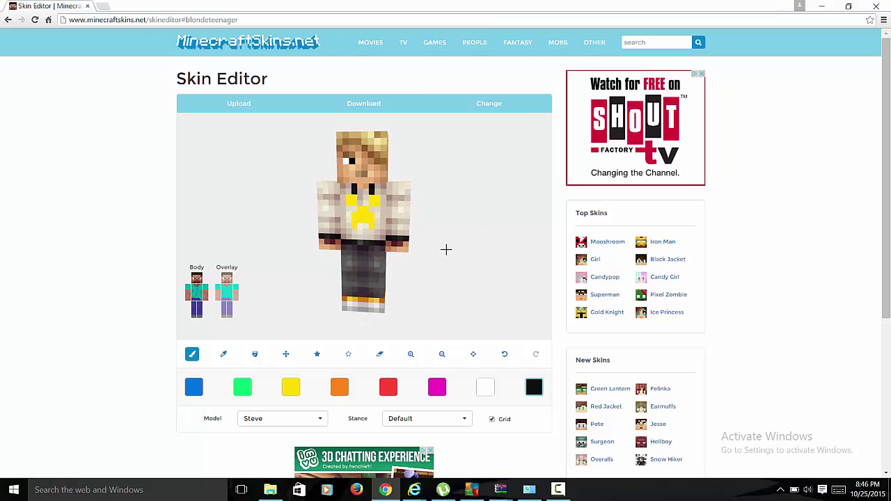
pyautogui.click(269, 107)
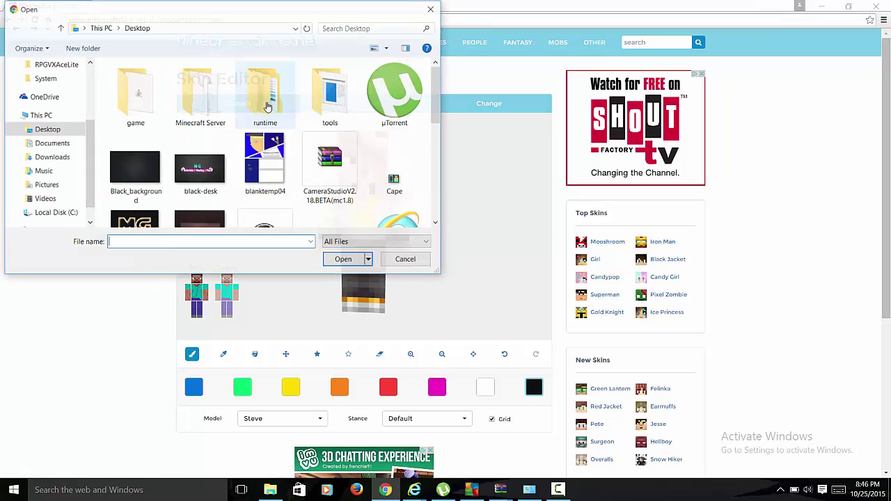
pyautogui.click(429, 8)
pyautogui.click(503, 104)
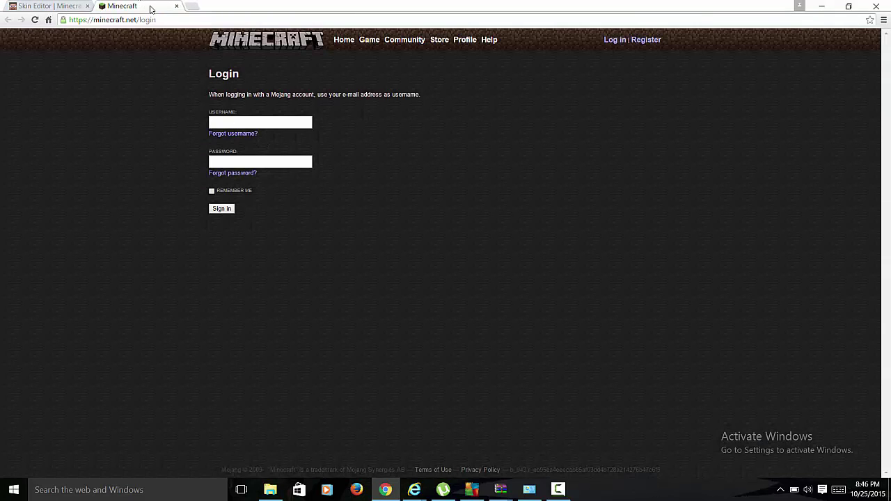
pyautogui.click(177, 6)
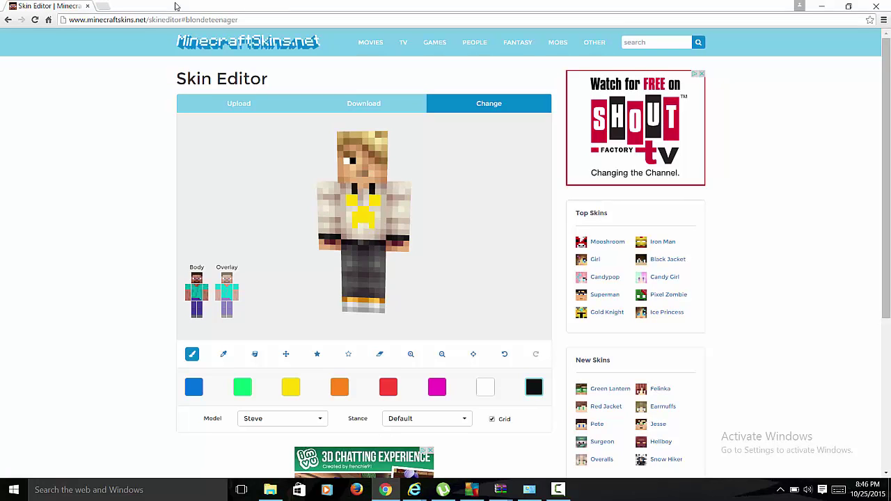
pyautogui.moveTo(342, 229); pyautogui.dragTo(374, 183)
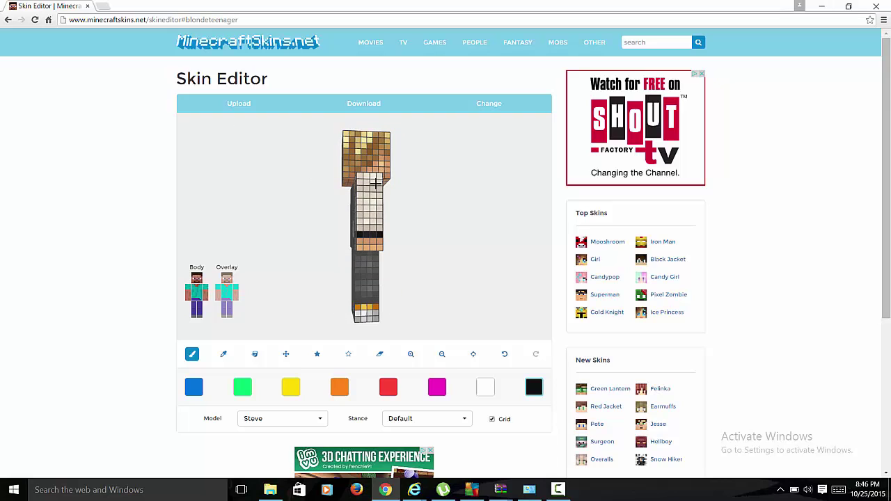
pyautogui.click(559, 490)
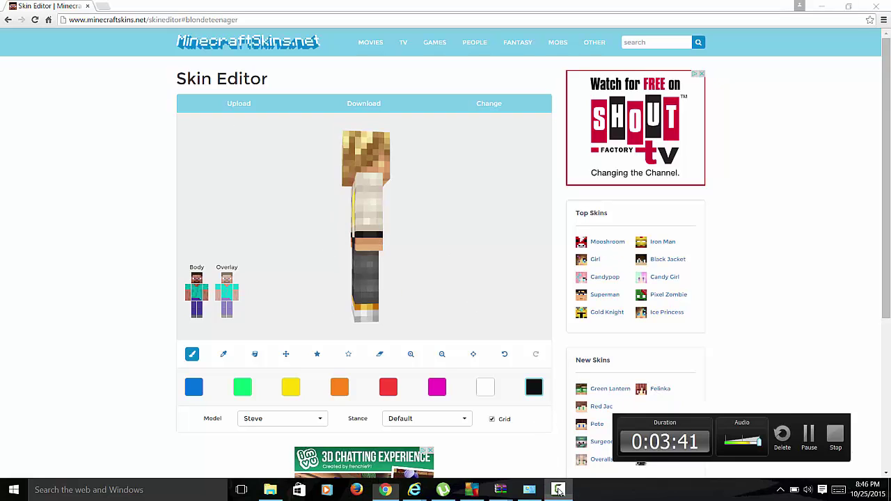